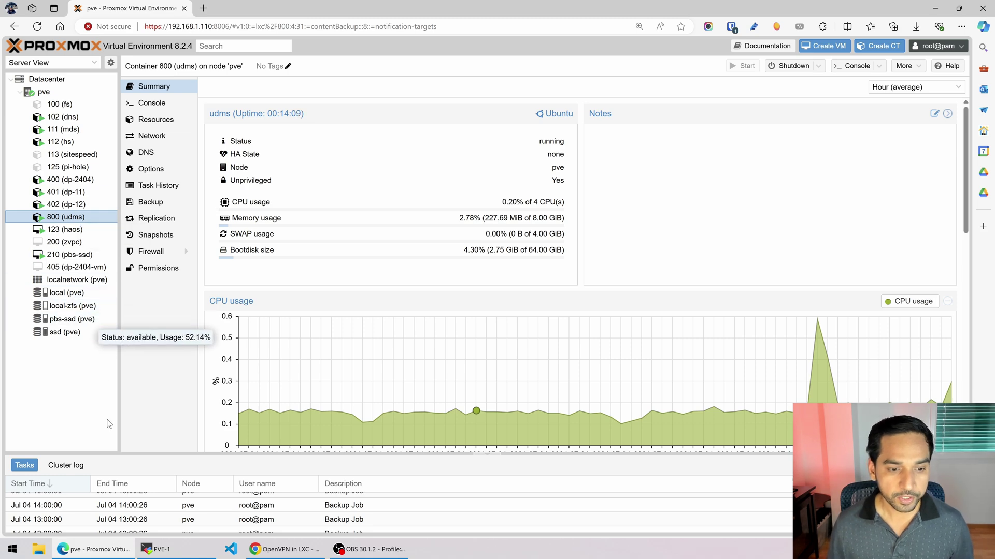
- After glancing at the UDMS tab, list the PVE-1 host's /dev contents with cd /dev and ls
{"action": "left_click", "coordinate": [160, 549]}
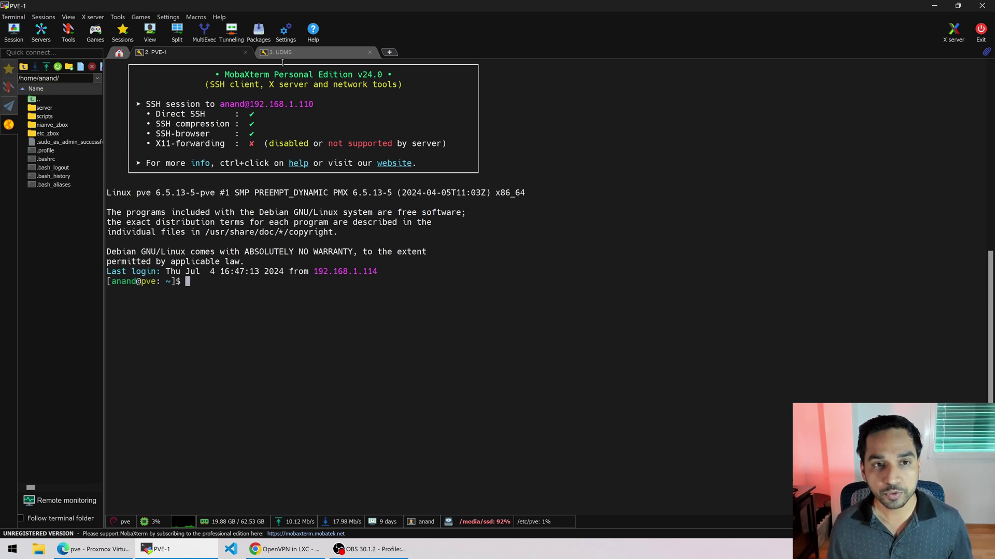
{"action": "left_click", "coordinate": [296, 52]}
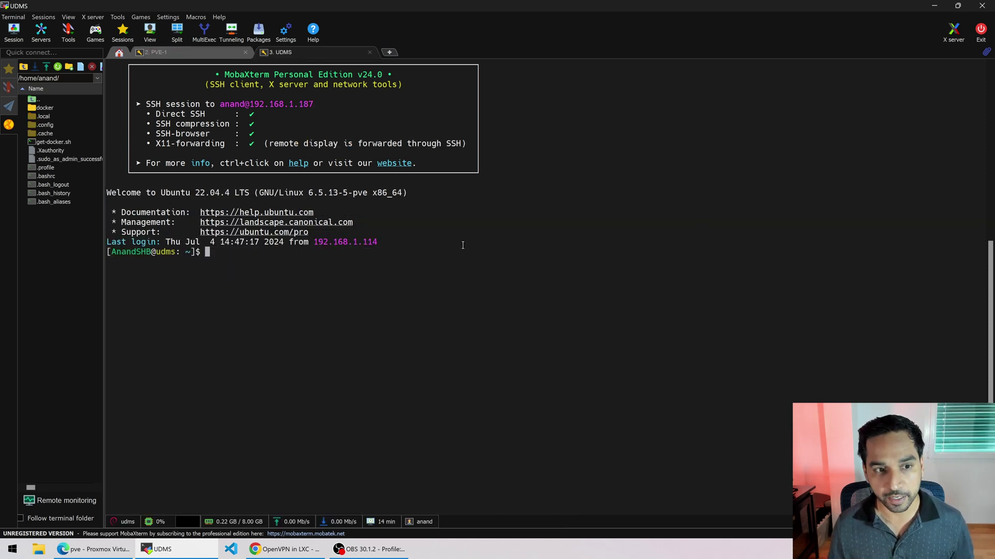
{"action": "left_click", "coordinate": [207, 51]}
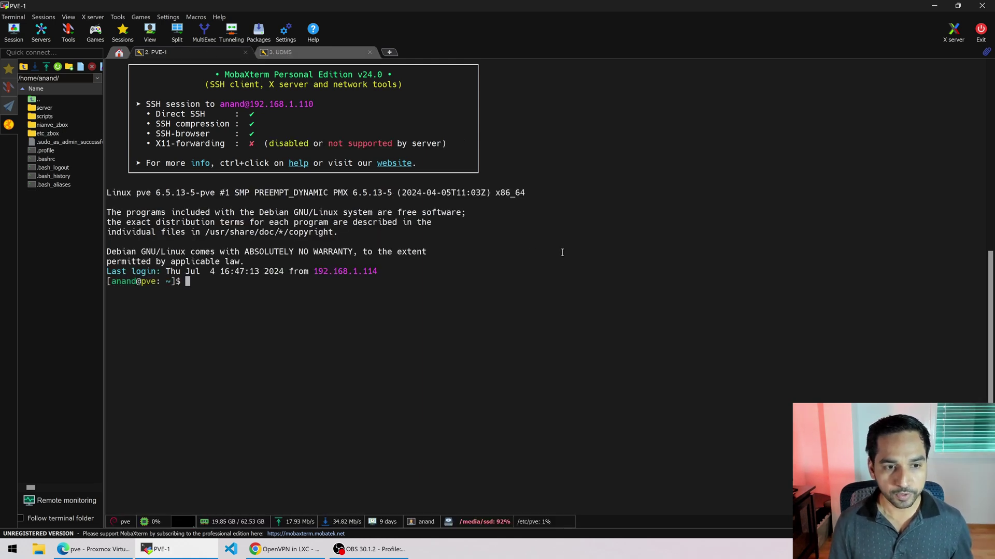
{"action": "type", "text": "cd /dev"}
{"action": "key", "text": "Return"}
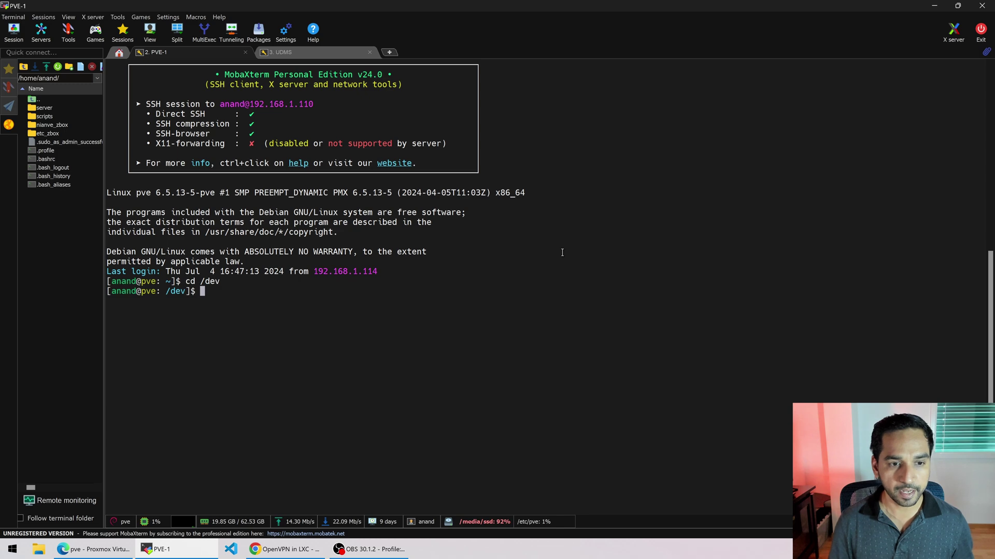
{"action": "type", "text": "ls"}
{"action": "key", "text": "Return"}
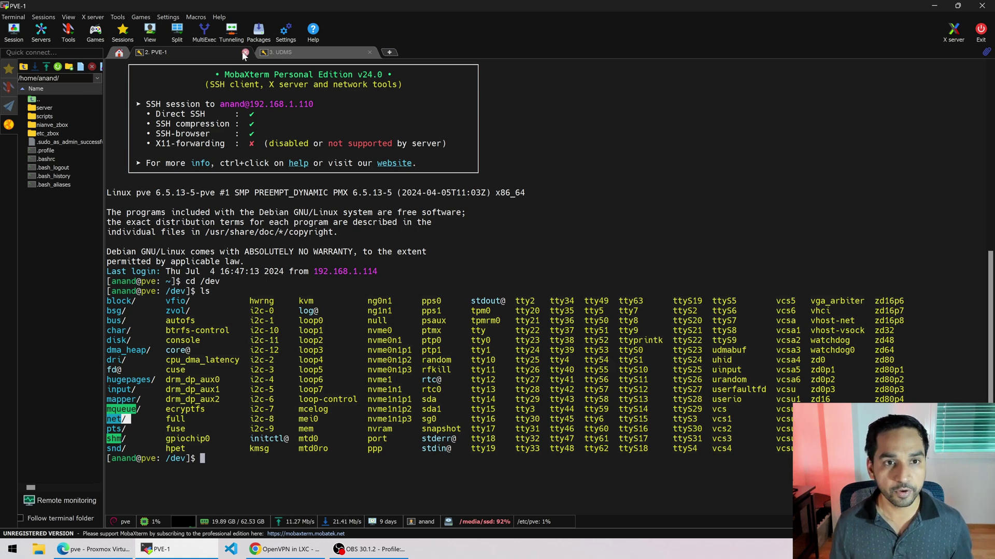
- List /dev in the UDMS container session, revealing only a few devices and no net folder
{"action": "left_click", "coordinate": [280, 51]}
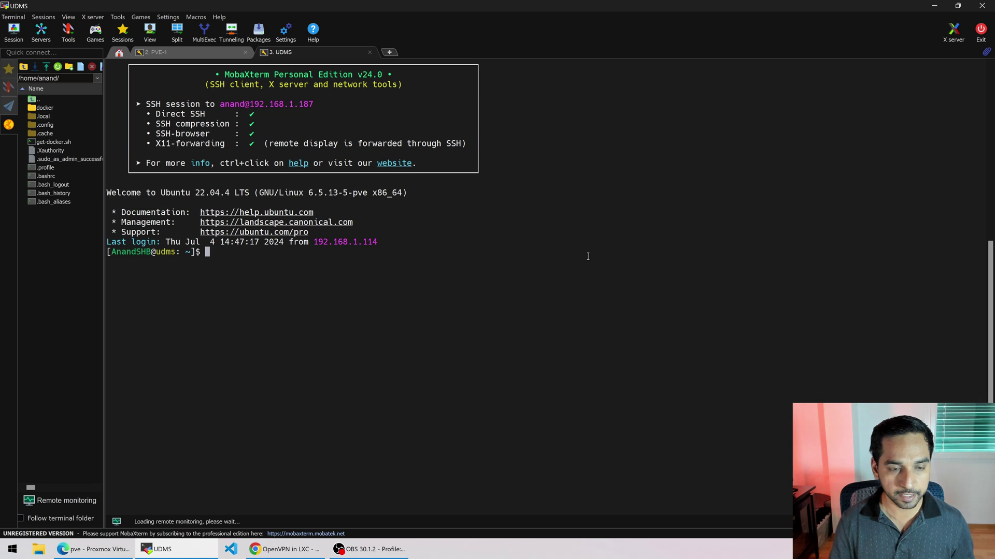
{"action": "type", "text": "cd /dev"}
{"action": "key", "text": "Return"}
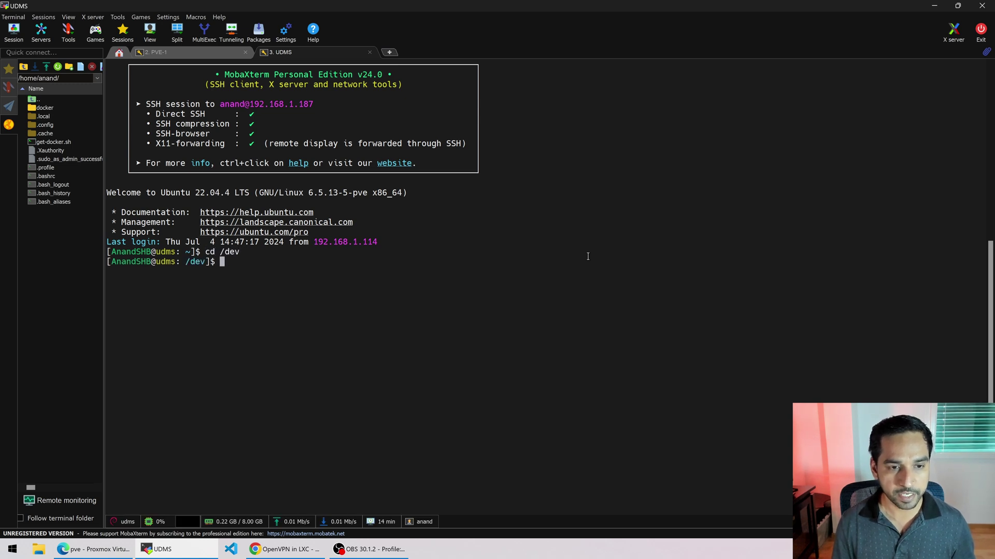
{"action": "type", "text": "ls"}
{"action": "key", "text": "Return"}
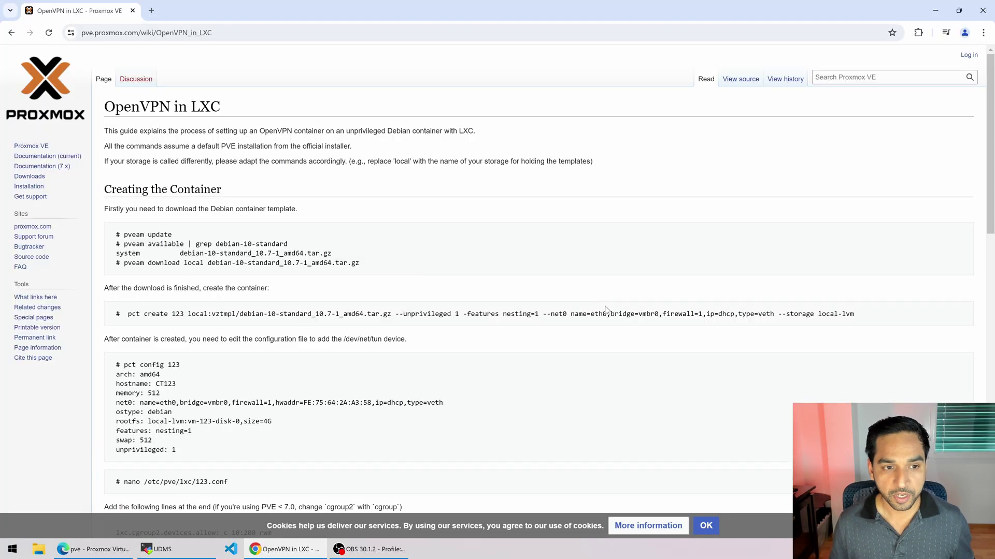
{"action": "scroll", "coordinate": [422, 285], "scroll_direction": "down", "scroll_amount": 3}
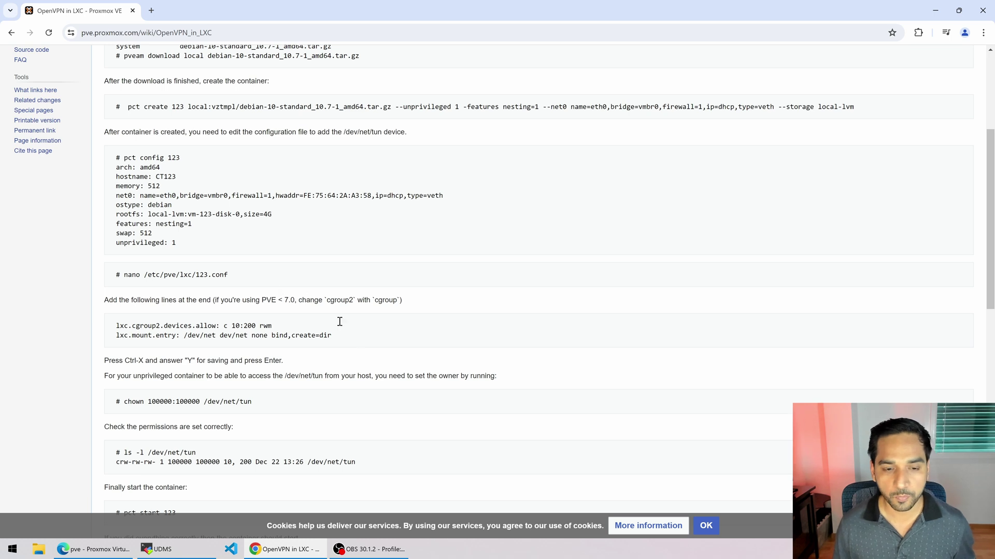
- Highlight the guide's lxc.cgroup2 and lxc.mount.entry lines, then bring MobaXterm back
{"action": "left_click_drag", "start_coordinate": [356, 342], "coordinate": [110, 331]}
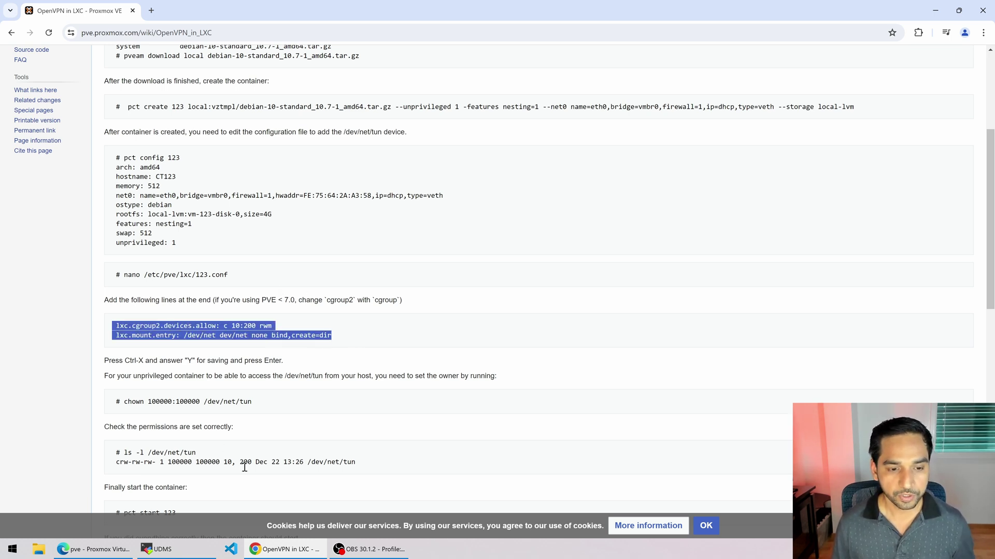
{"action": "left_click", "coordinate": [160, 549]}
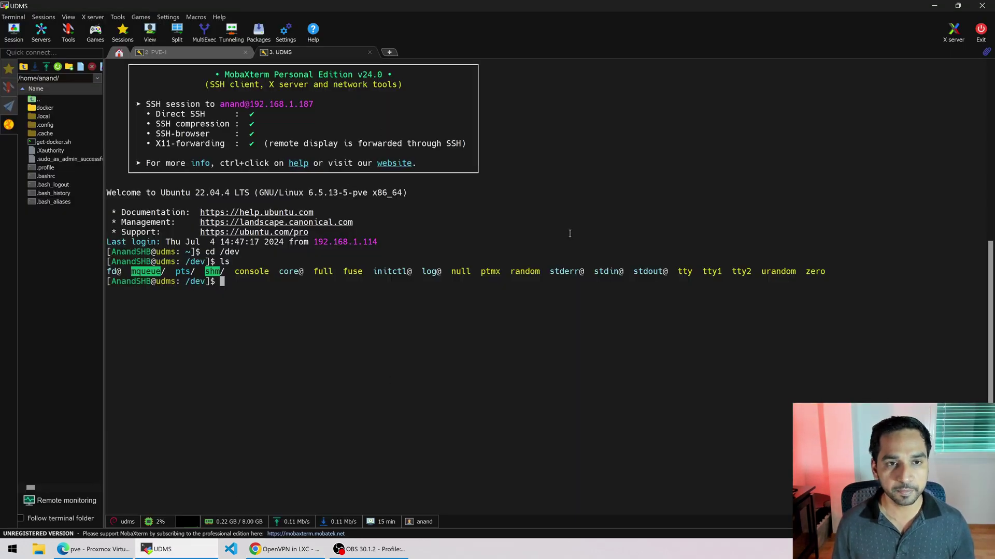
- On PVE-1, list /etc/pve/lxc and open 800.conf in nano with sudo
{"action": "left_click", "coordinate": [192, 55]}
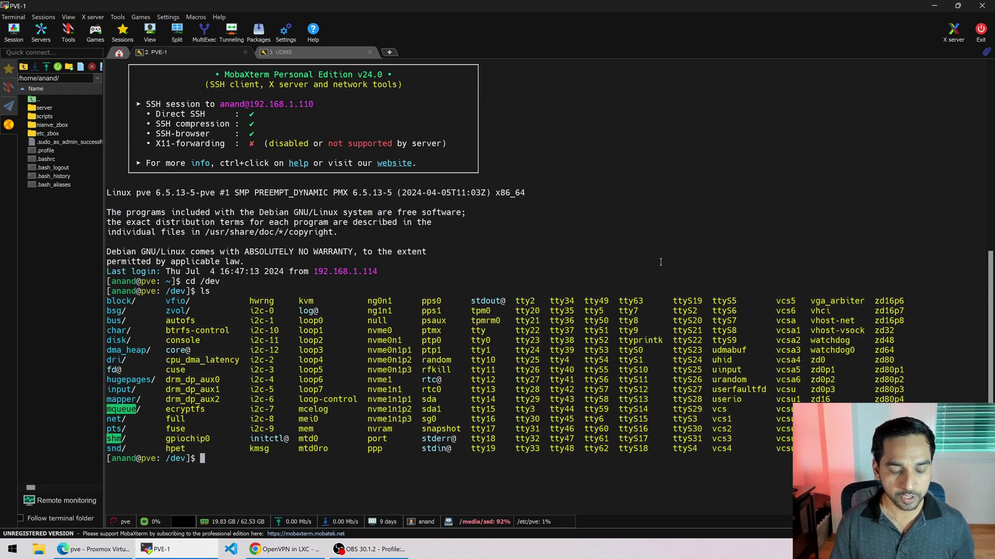
{"action": "type", "text": "cd /etc"}
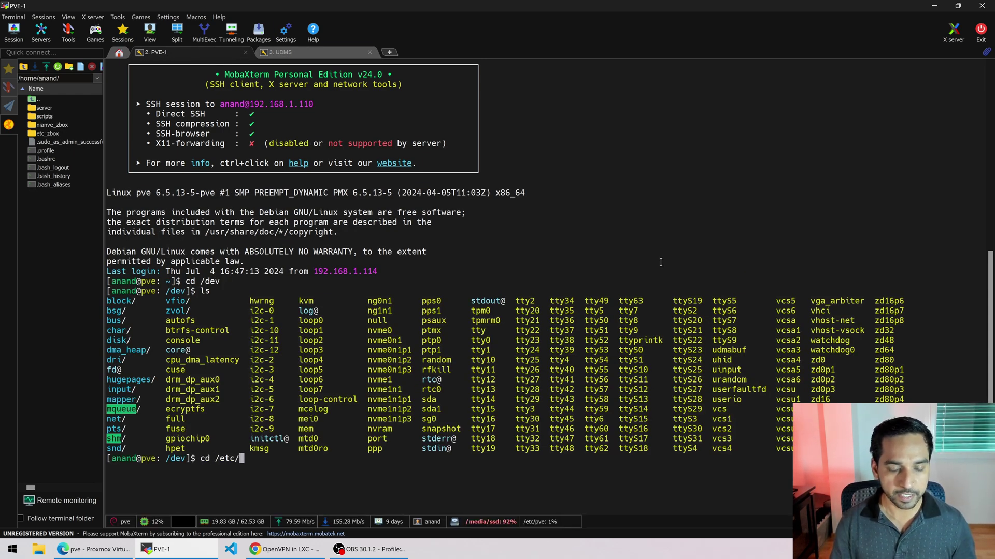
{"action": "type", "text": "/pve/"}
{"action": "key", "text": "BackSpace"}
{"action": "key", "text": "BackSpace"}
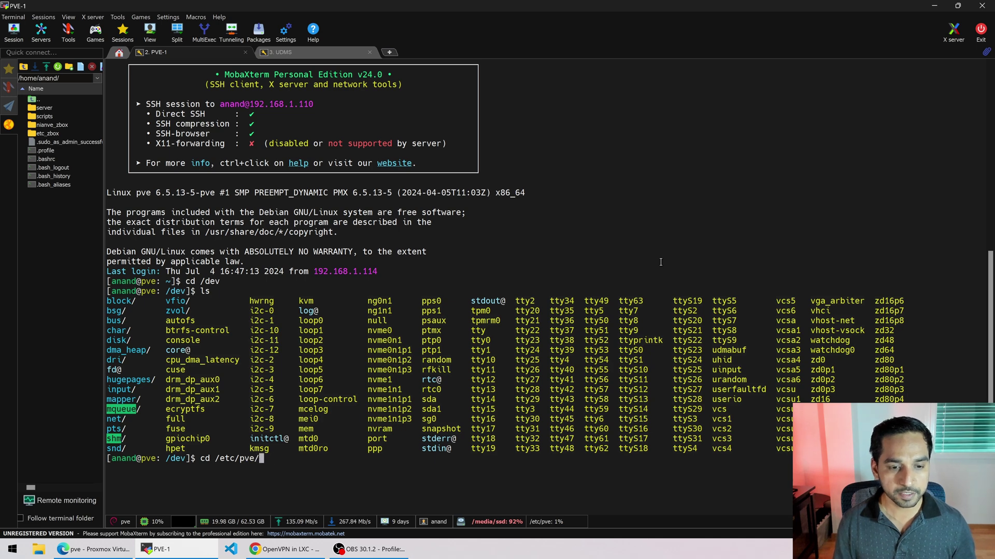
{"action": "type", "text": "lxc"}
{"action": "key", "text": "Return"}
{"action": "type", "text": "ls"}
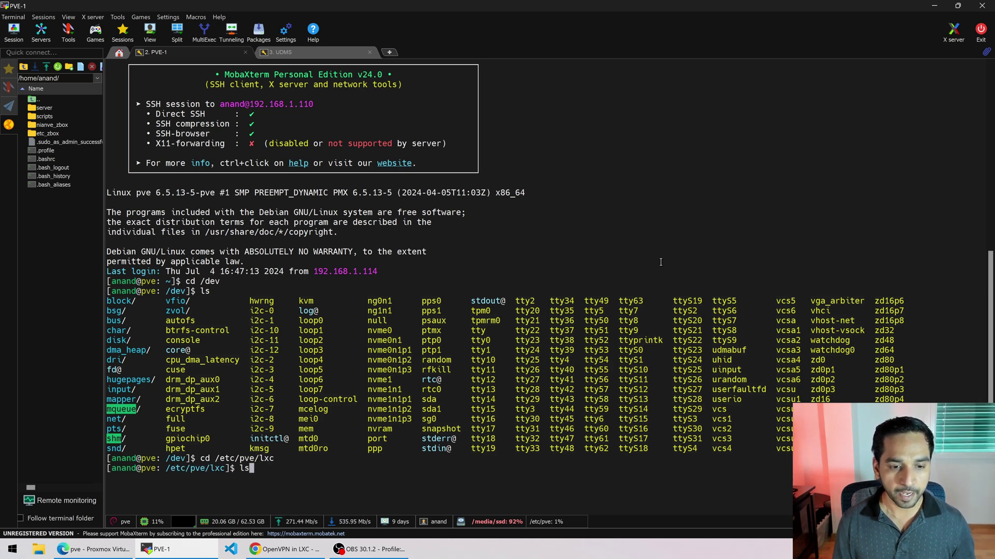
{"action": "key", "text": "Return"}
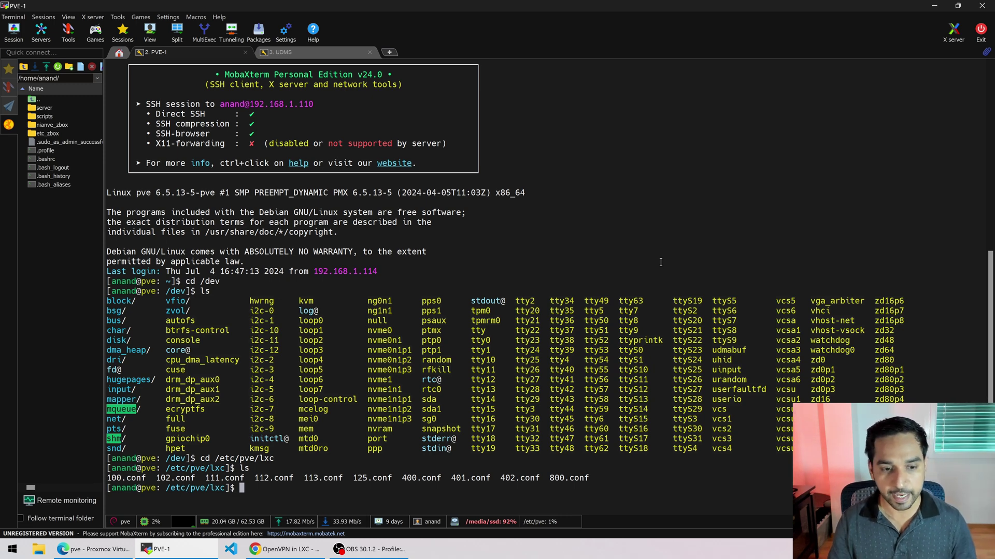
{"action": "type", "text": "nano 800.conf"}
{"action": "key", "text": "Return"}
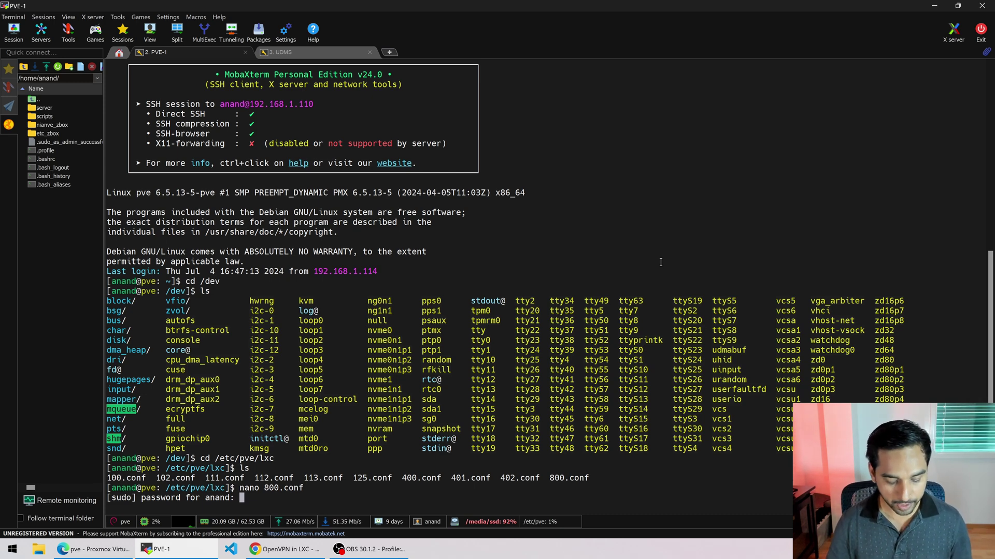
{"action": "key", "text": "Return"}
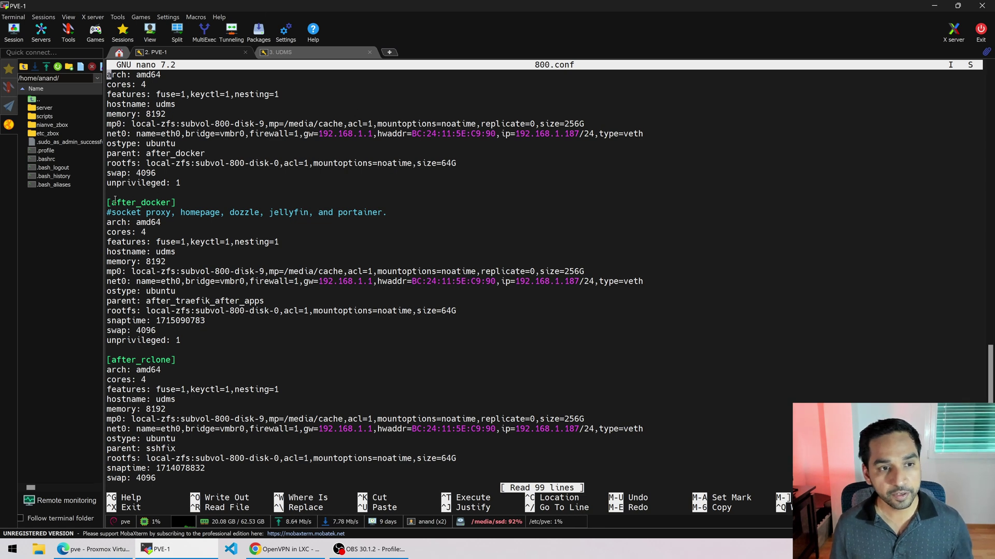
- Remove the [after_docker] snapshot section from 800.conf
{"action": "left_click_drag", "start_coordinate": [107, 202], "coordinate": [280, 340]}
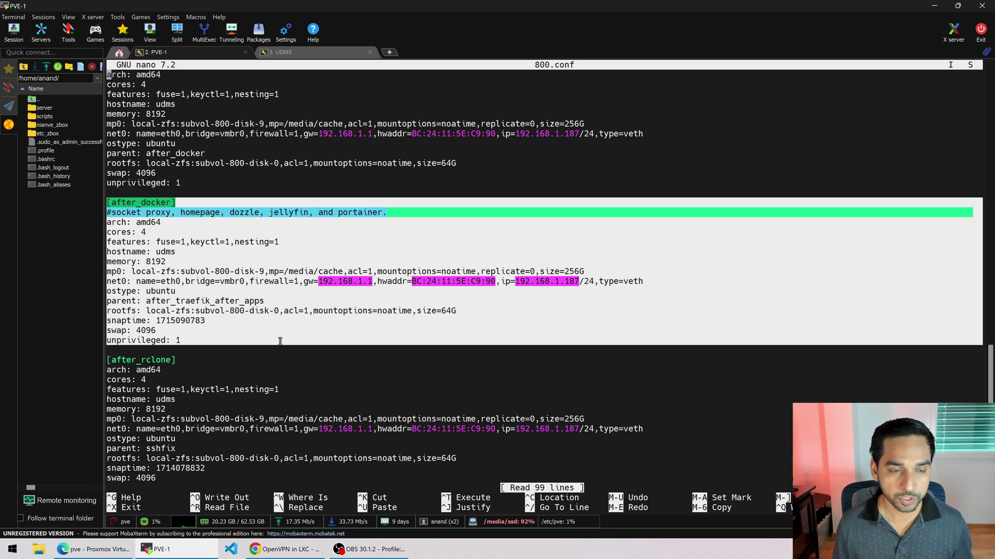
{"action": "left_click", "coordinate": [178, 181]}
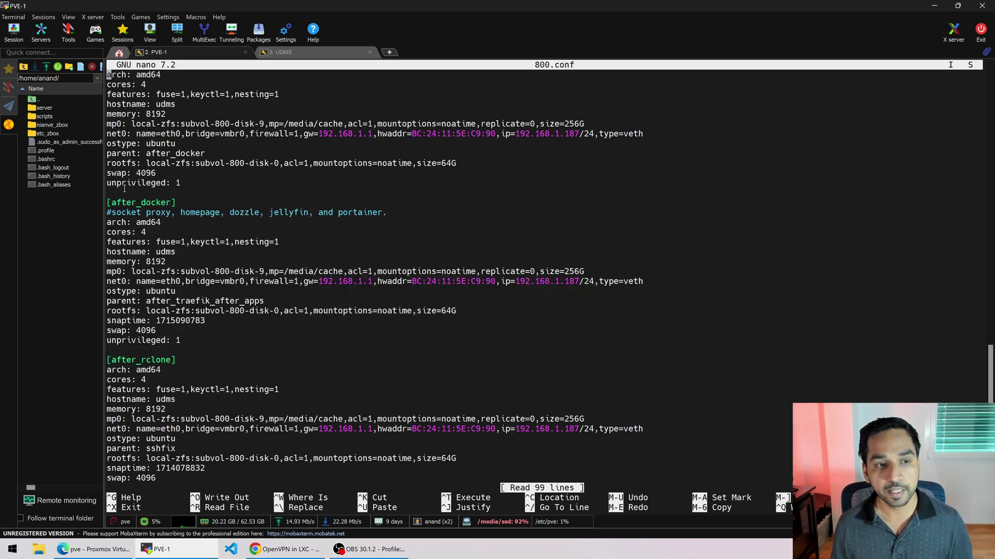
{"action": "left_click_drag", "start_coordinate": [184, 182], "coordinate": [117, 184]}
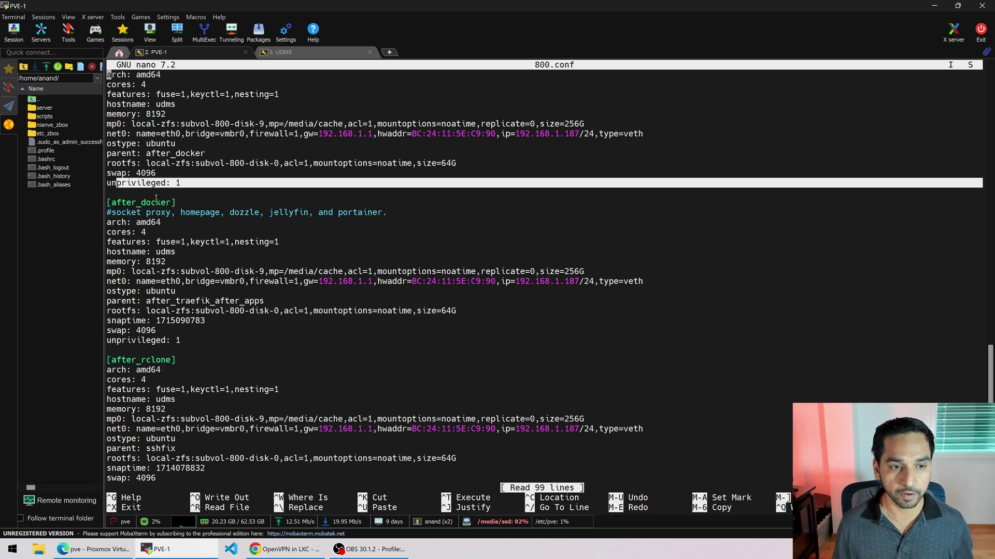
{"action": "left_click", "coordinate": [169, 189]}
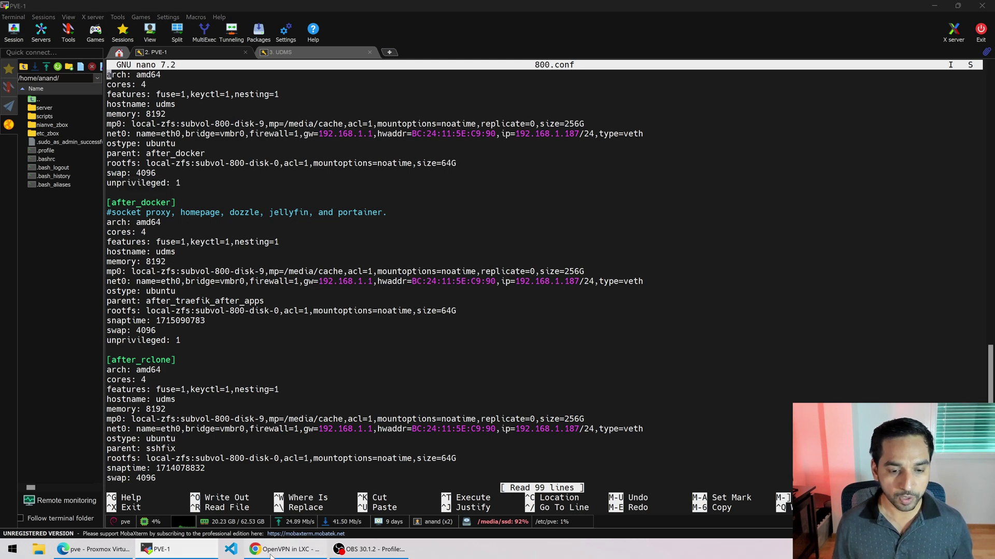
- Copy the two lxc device lines from the OpenVPN in LXC guide
{"action": "left_click", "coordinate": [286, 549]}
{"action": "right_click", "coordinate": [236, 332]}
{"action": "left_click", "coordinate": [256, 340]}
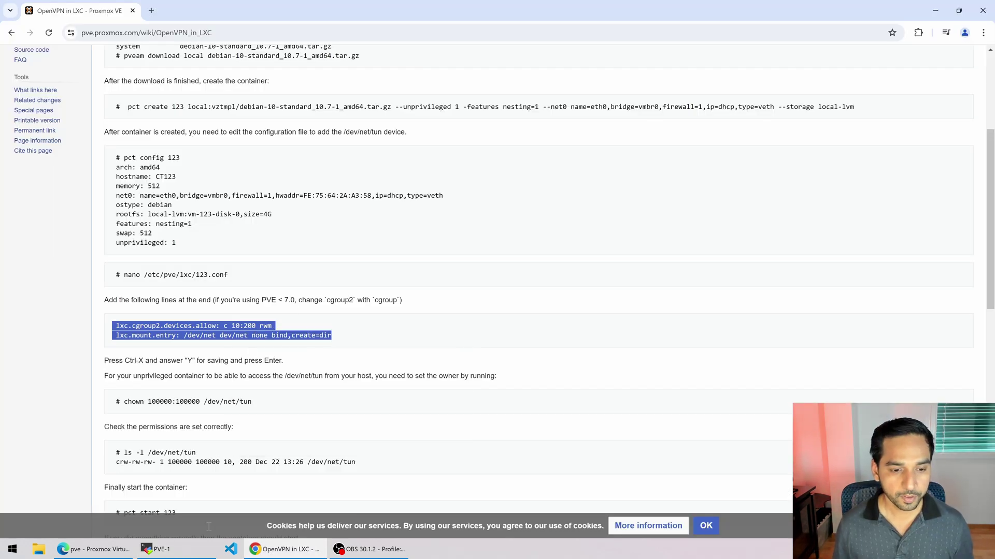
{"action": "left_click", "coordinate": [156, 549]}
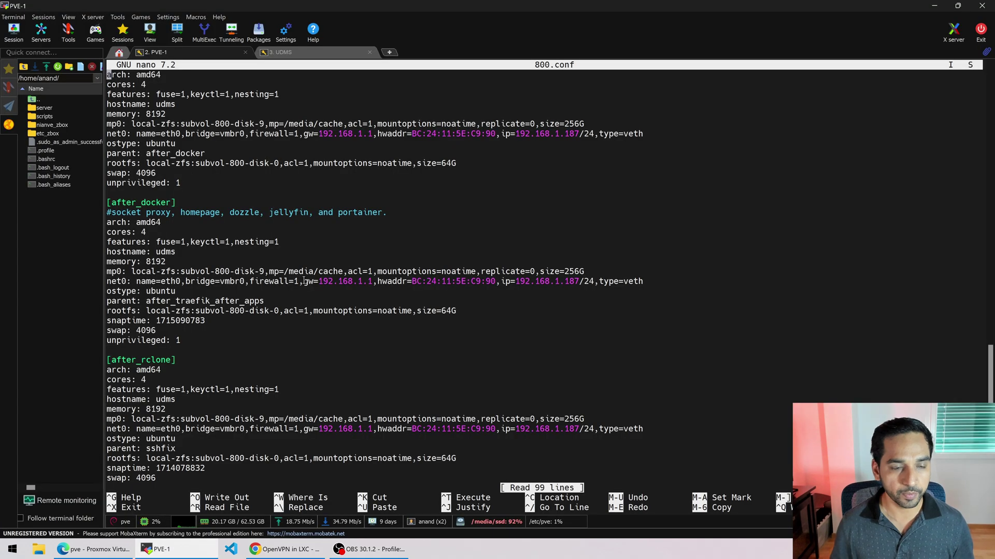
- Paste the lxc.cgroup2 and lxc.mount.entry lines below 'unprivileged: 1', stripping their leading spaces
{"action": "key", "text": "Down"}
{"action": "key", "text": "Down"}
{"action": "key", "text": "Down"}
{"action": "key", "text": "Down"}
{"action": "key", "text": "Down"}
{"action": "key", "text": "Down"}
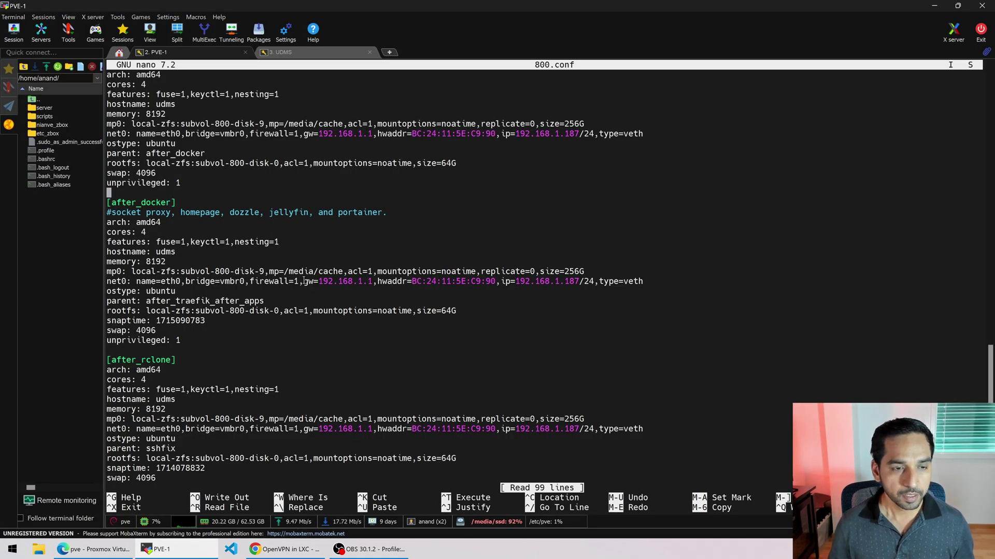
{"action": "key", "text": "Return"}
{"action": "right_click", "coordinate": [406, 154]}
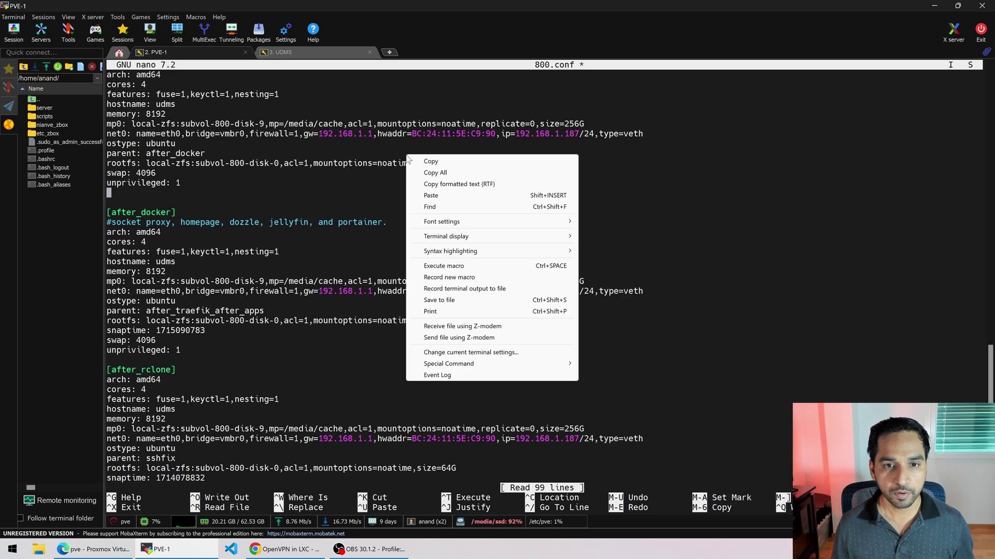
{"action": "left_click", "coordinate": [440, 197]}
{"action": "key", "text": "Home"}
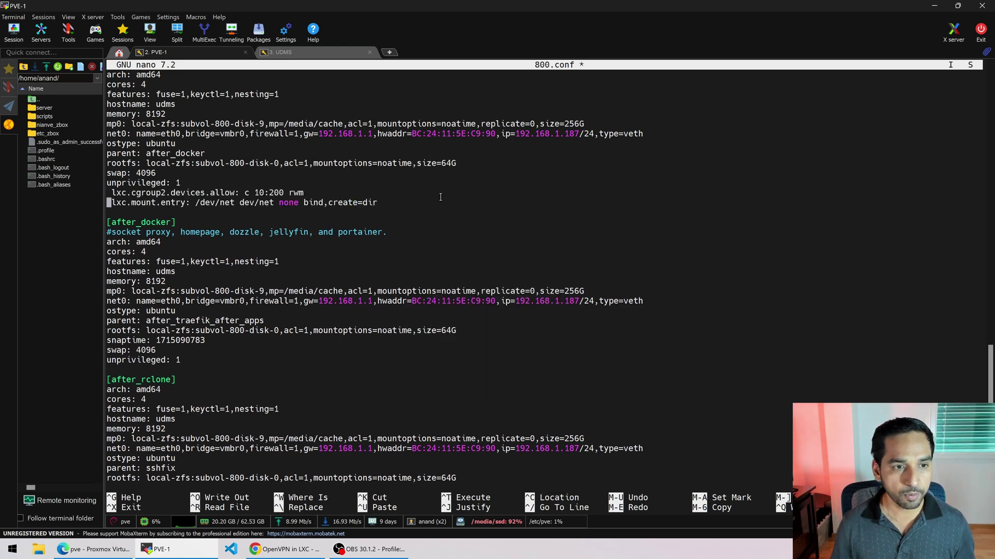
{"action": "key", "text": "Delete"}
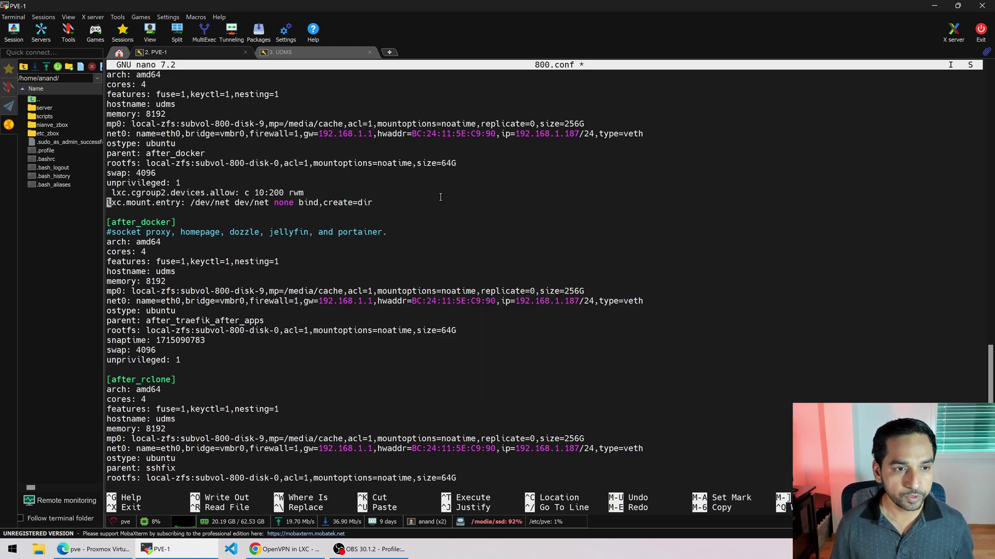
{"action": "key", "text": "Up"}
{"action": "key", "text": "Delete"}
- Save 800.conf under its existing name and exit nano
{"action": "key", "text": "ctrl+x"}
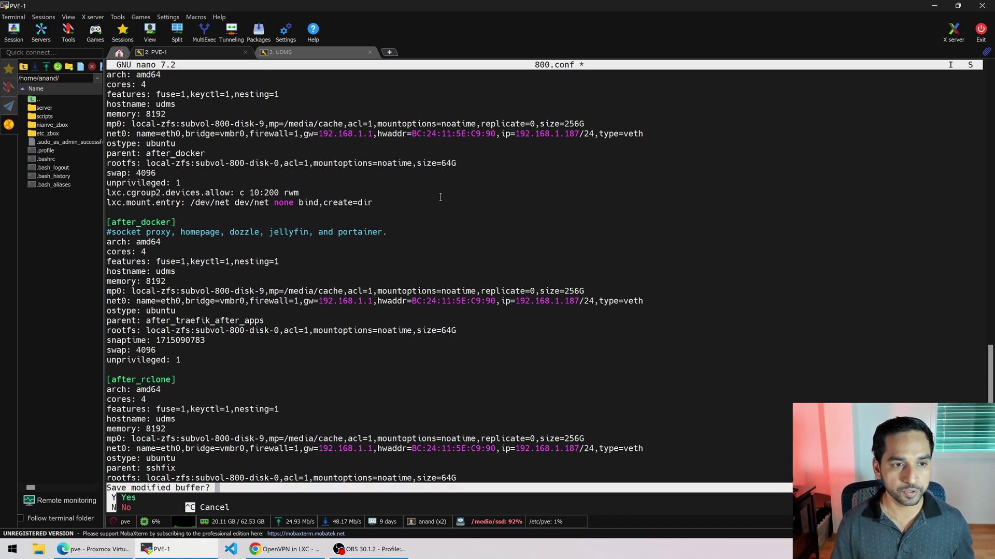
{"action": "key", "text": "y"}
{"action": "key", "text": "Return"}
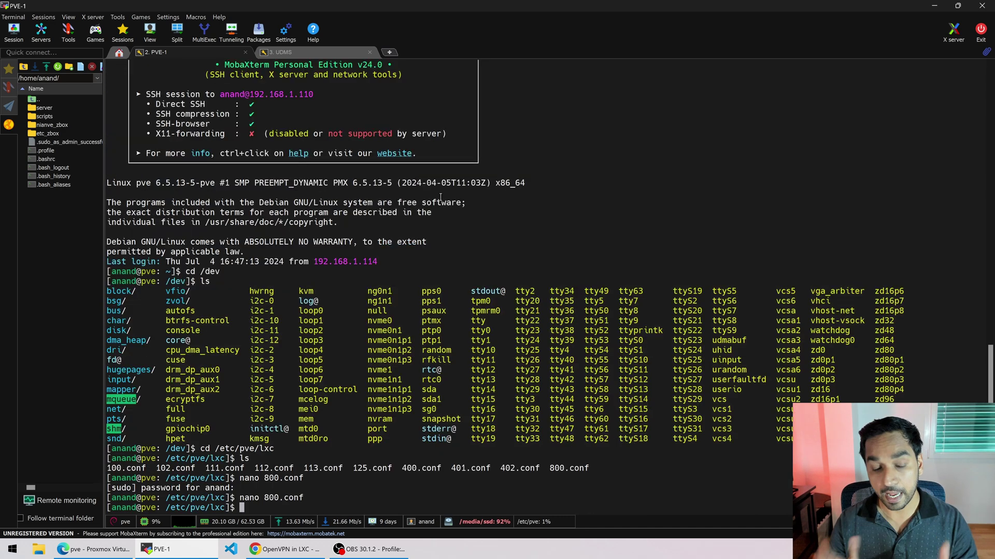
- Reboot the UDMS container and restart its session
{"action": "left_click", "coordinate": [323, 52]}
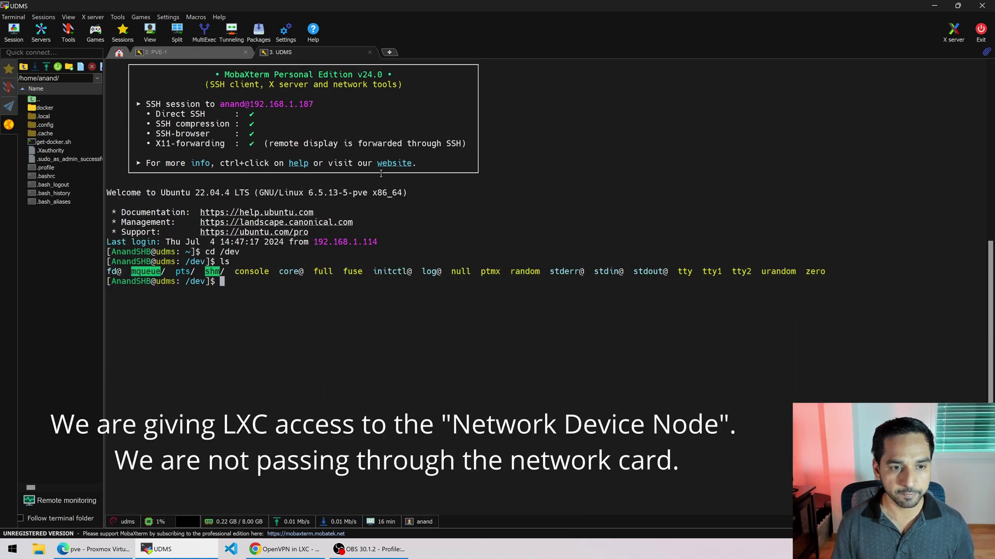
{"action": "type", "text": "reboot"}
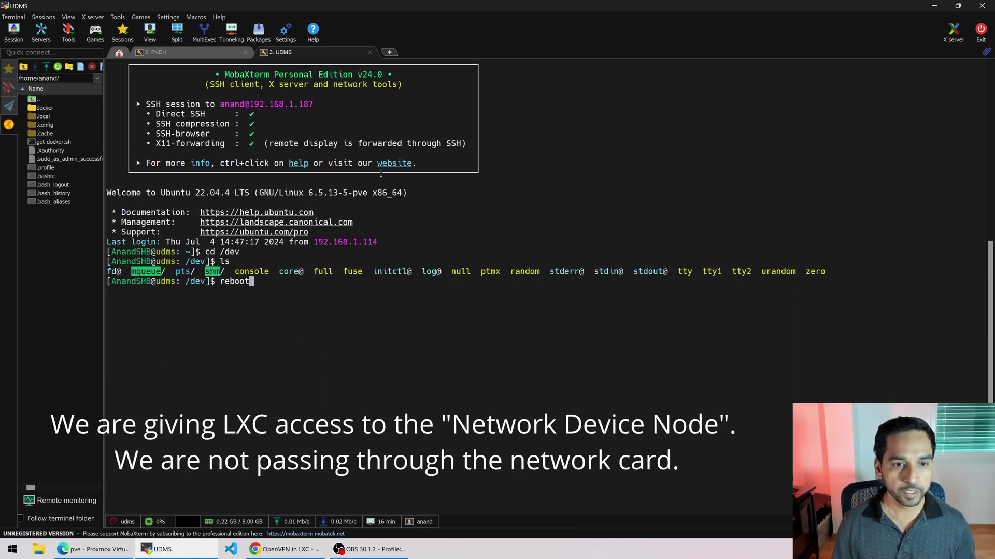
{"action": "key", "text": "Return"}
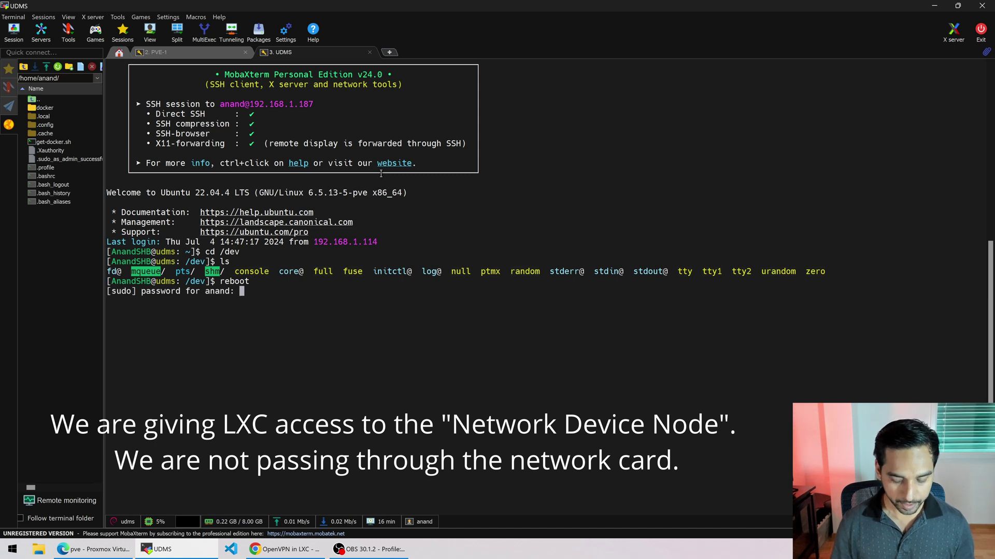
{"action": "key", "text": "Return"}
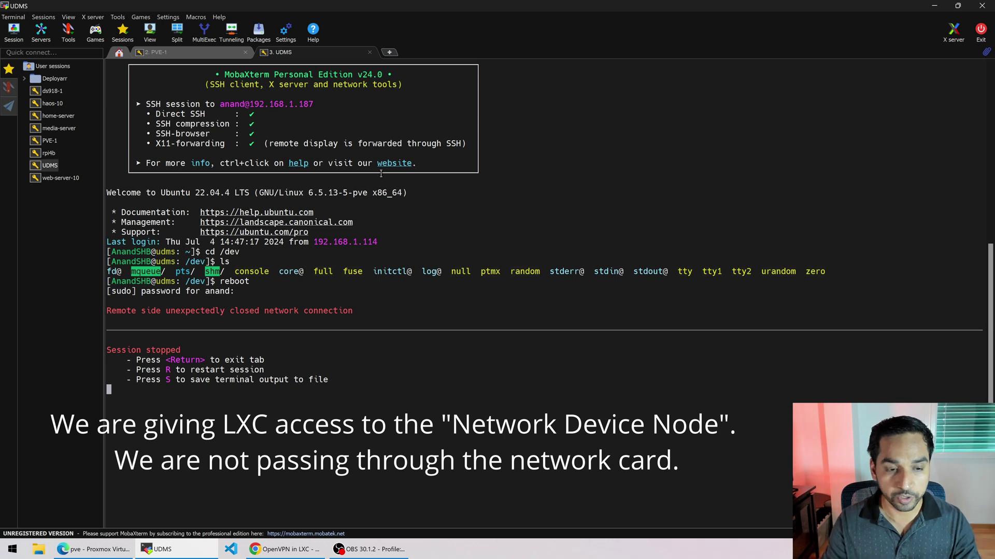
{"action": "key", "text": "r"}
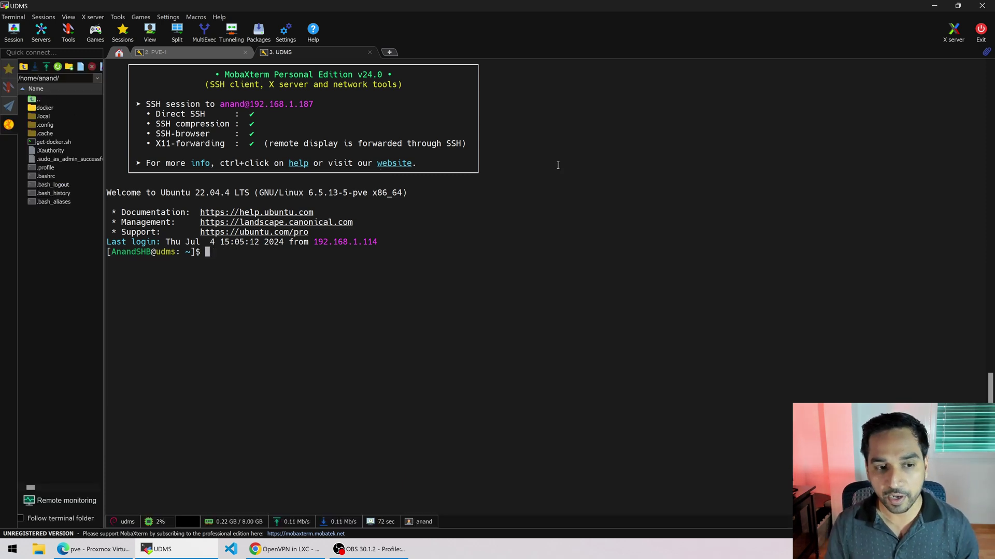
{"action": "type", "text": "cd /d"}
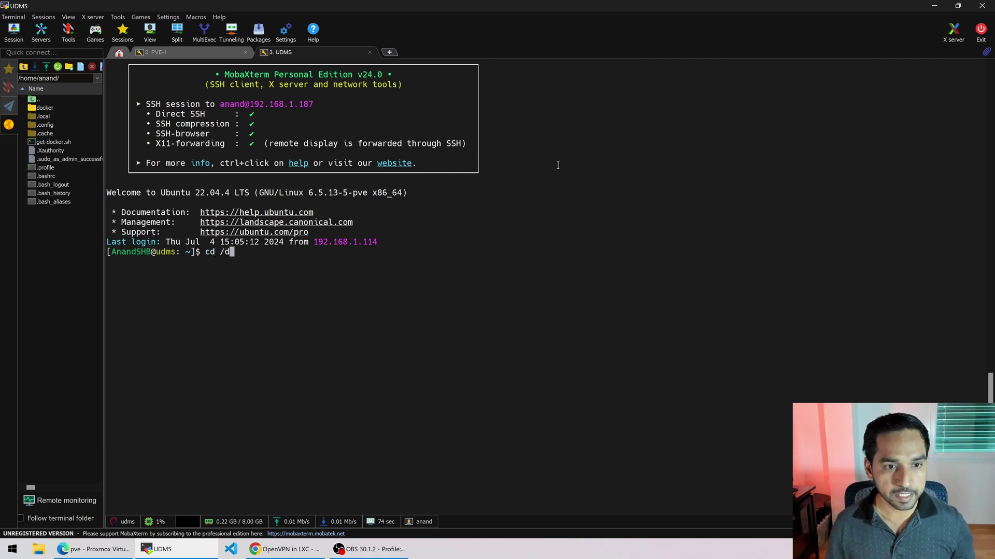
{"action": "type", "text": "ev/"}
- List /dev and /dev/net with ls -al, showing tun owned by nobody:nogroup
{"action": "key", "text": "Return"}
{"action": "type", "text": "ls"}
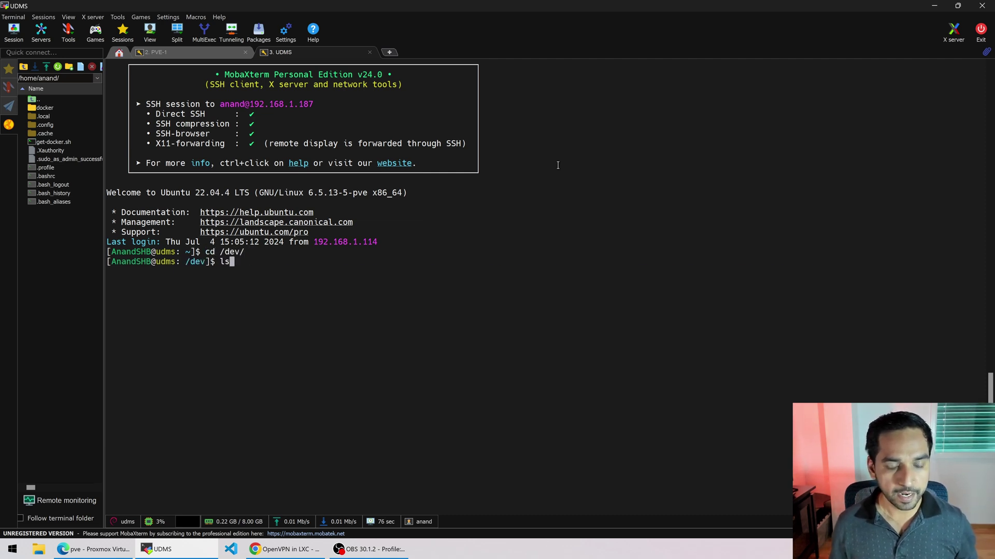
{"action": "key", "text": "Return"}
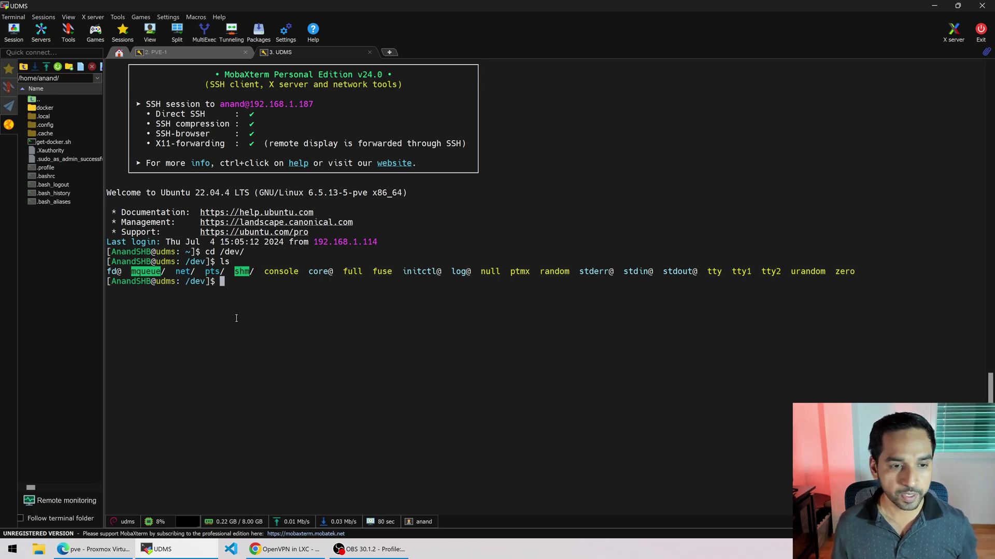
{"action": "type", "text": "cd net"}
{"action": "key", "text": "Return"}
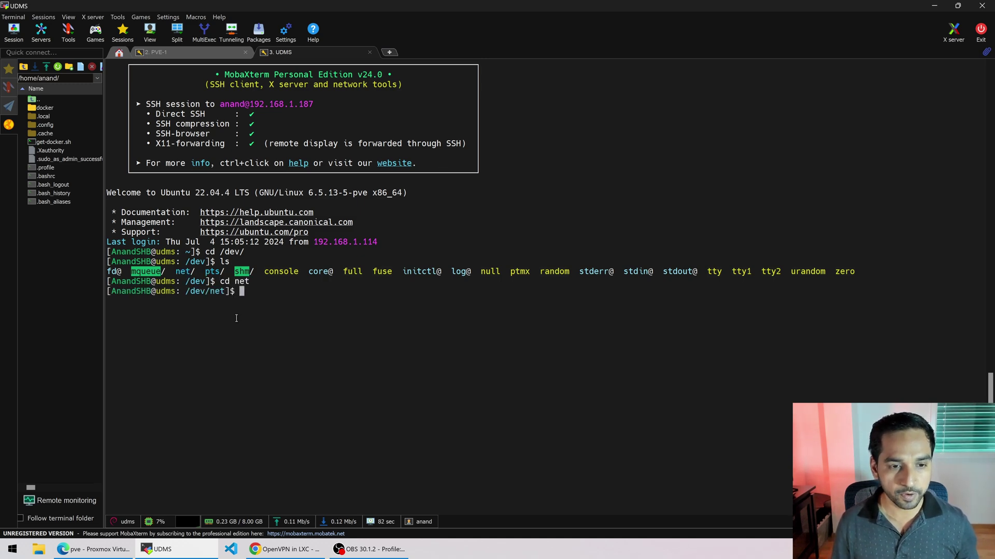
{"action": "type", "text": "ls -al"}
{"action": "key", "text": "Return"}
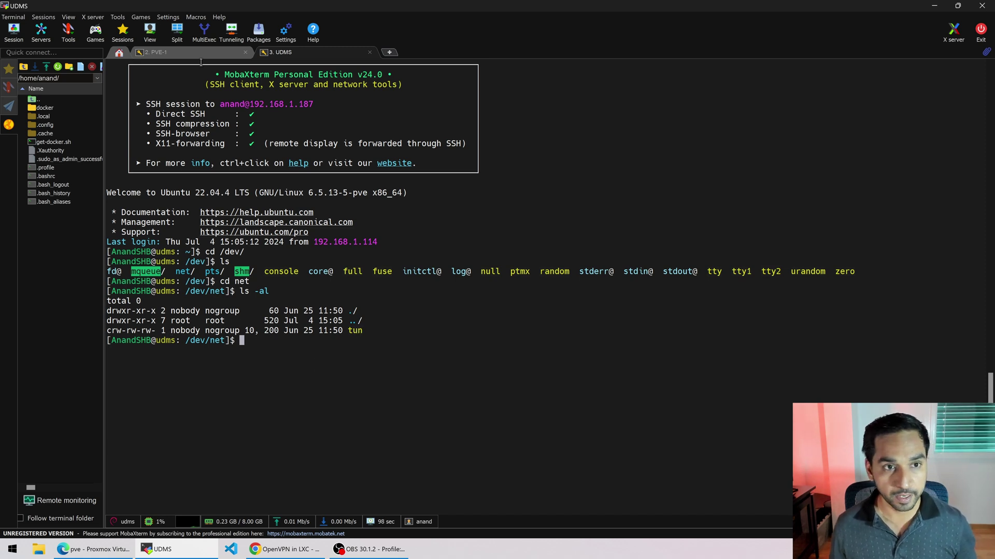
{"action": "key", "text": "ctrl+Tab"}
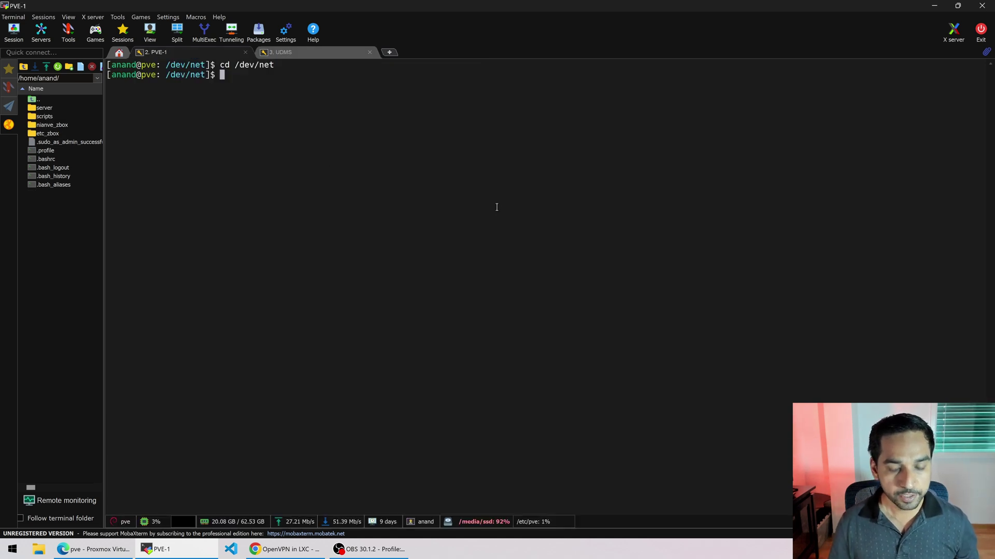
{"action": "type", "text": "ls -al"}
- List the host's /dev/net showing root-owned tun, then highlight the container's tun permissions
{"action": "key", "text": "Return"}
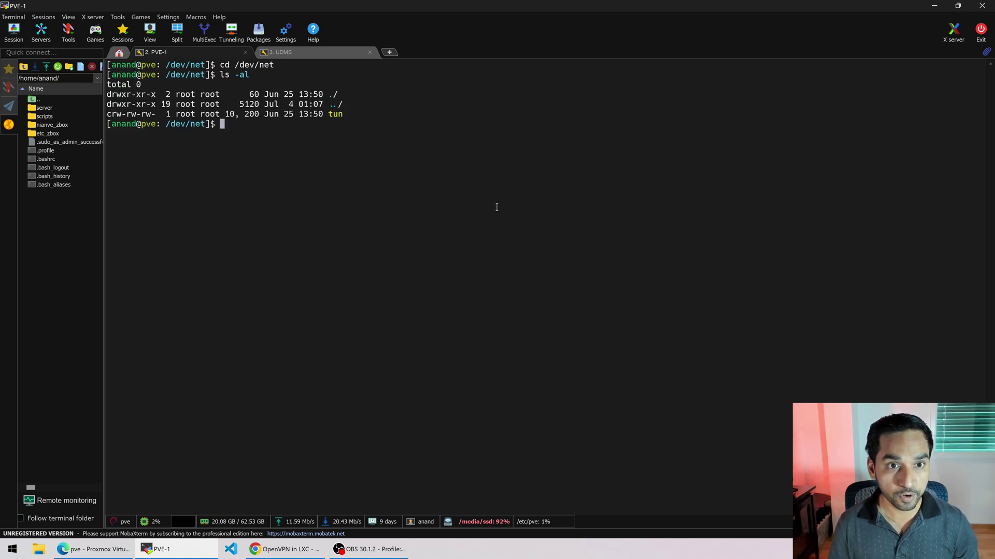
{"action": "left_click", "coordinate": [314, 53]}
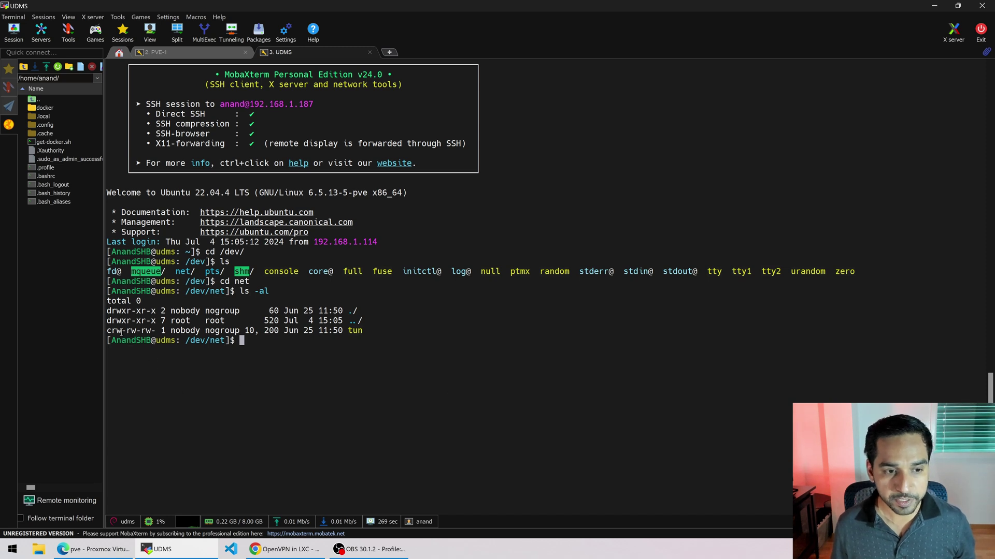
{"action": "left_click_drag", "start_coordinate": [113, 332], "coordinate": [125, 331]}
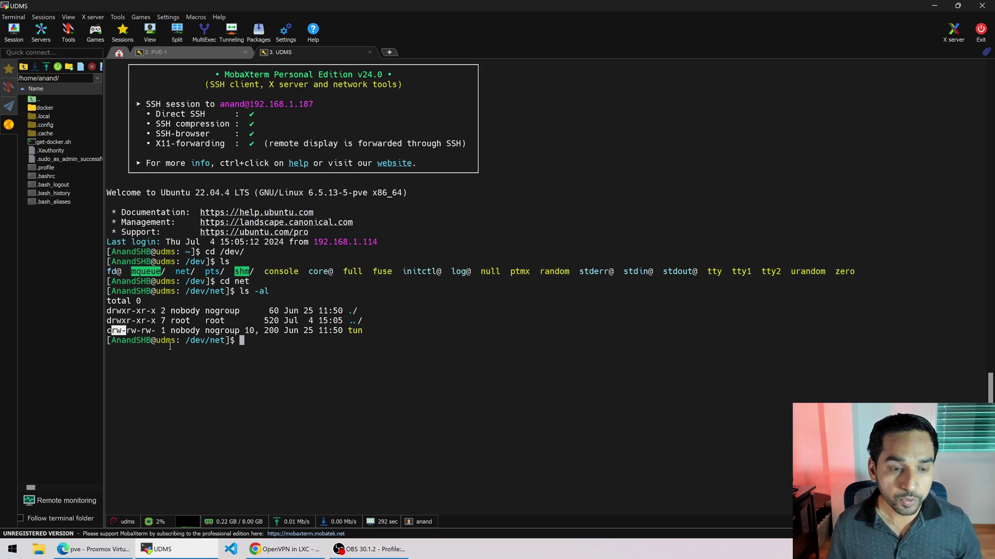
- Select the wiki's 'chown 100000:100000 /dev/net/tun' line and return to the terminal
{"action": "left_click", "coordinate": [283, 549]}
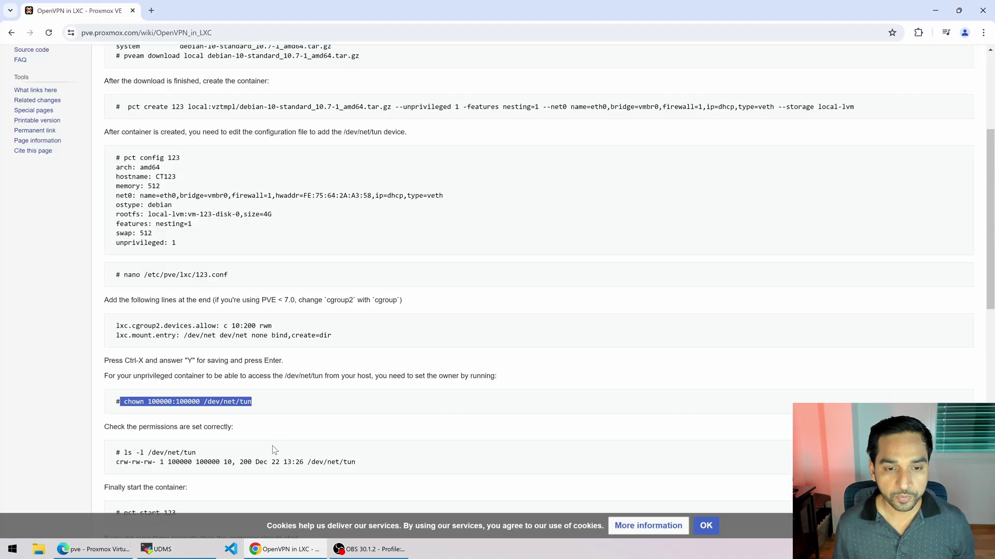
{"action": "left_click", "coordinate": [265, 388]}
{"action": "scroll", "coordinate": [398, 381], "scroll_direction": "down", "scroll_amount": 2}
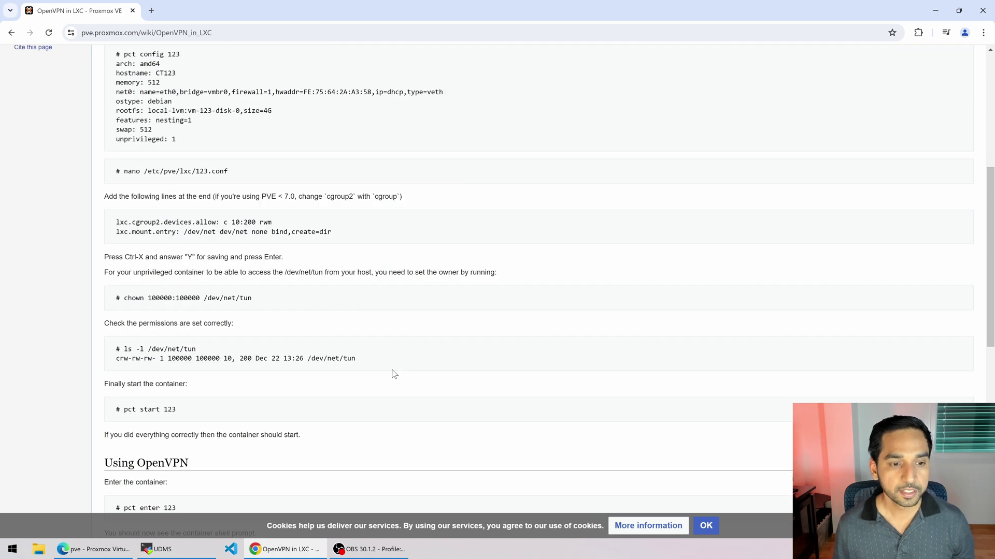
{"action": "left_click_drag", "start_coordinate": [122, 298], "coordinate": [256, 308]}
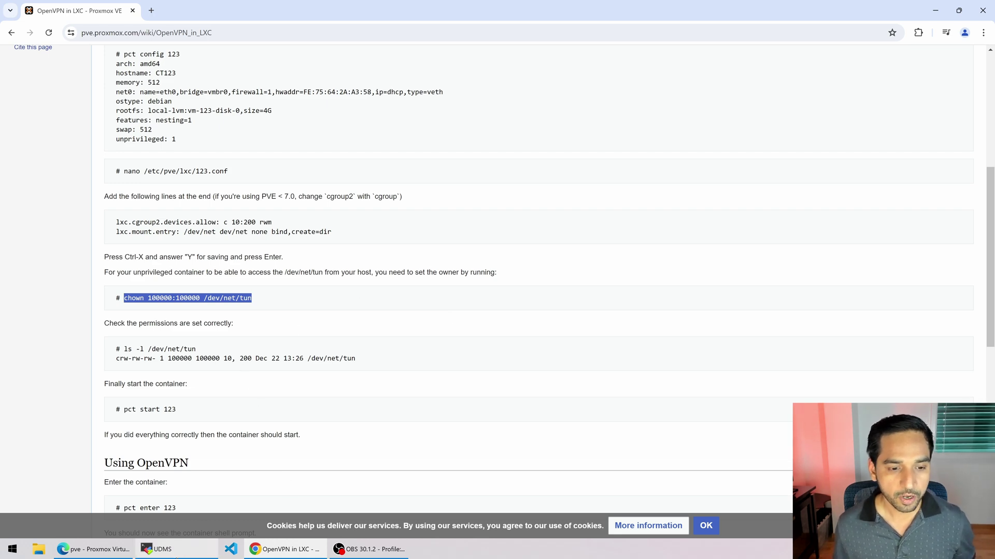
{"action": "left_click", "coordinate": [163, 548]}
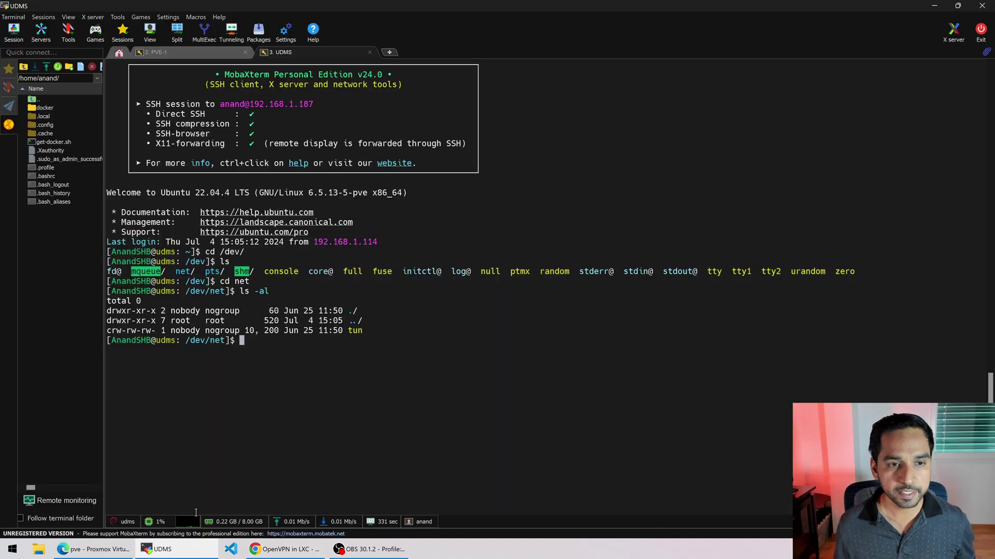
- Paste and run 'chown 100000:100000 /dev/net/tun' in the PVE-1 session
{"action": "left_click", "coordinate": [174, 50]}
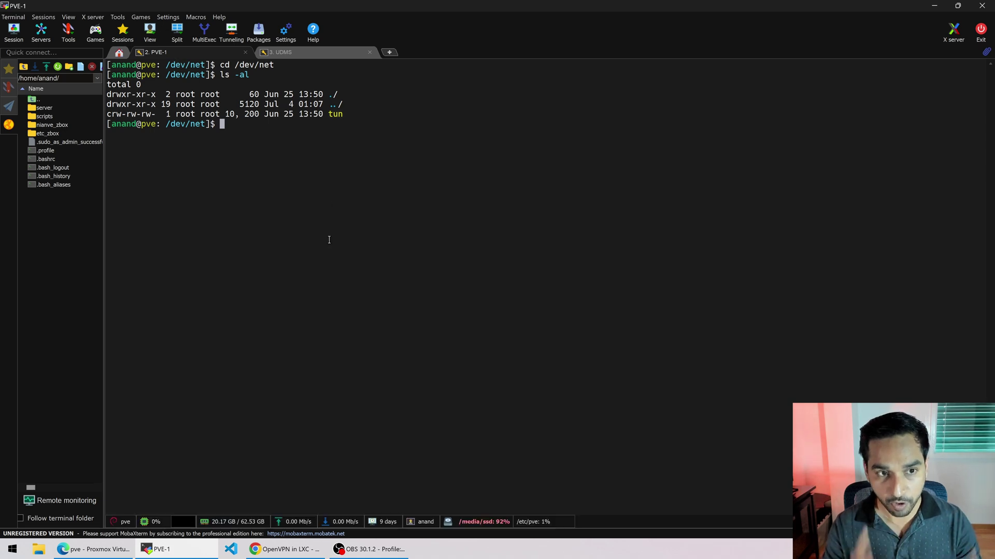
{"action": "right_click", "coordinate": [379, 91]}
{"action": "left_click", "coordinate": [413, 131]}
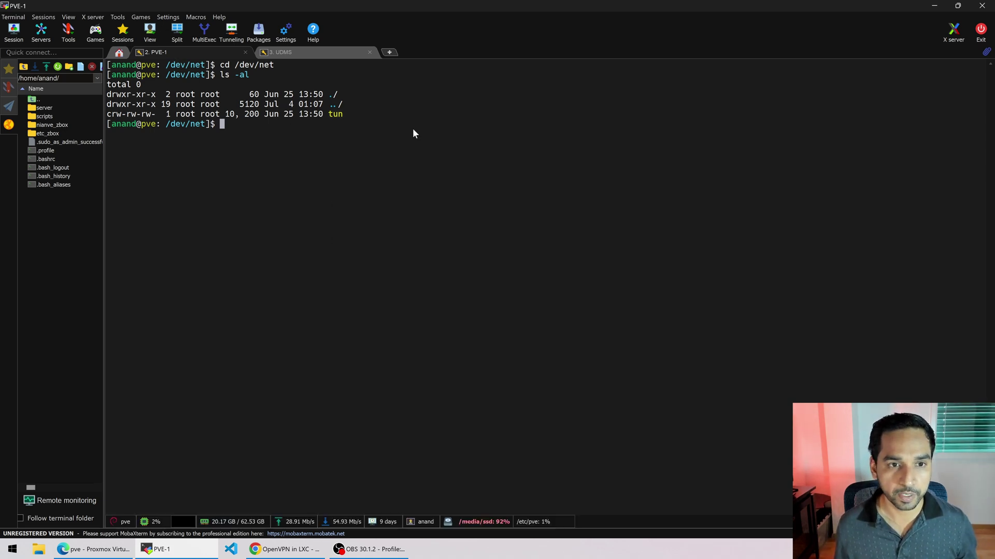
{"action": "key", "text": "Return"}
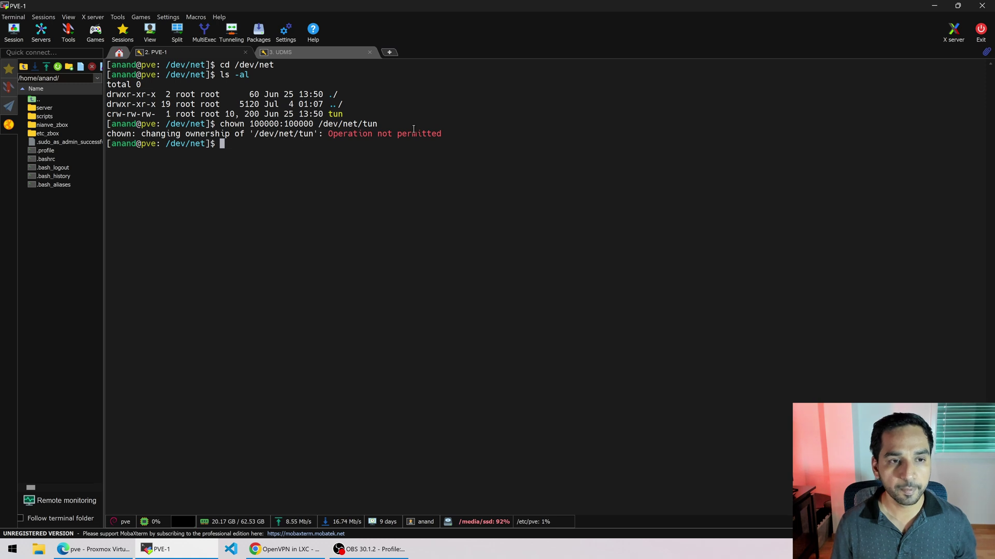
- Rerun the chown with sudo, then list /dev/net to verify tun's new owner
{"action": "key", "text": "Up"}
{"action": "key", "text": "Home"}
{"action": "type", "text": "sudo"}
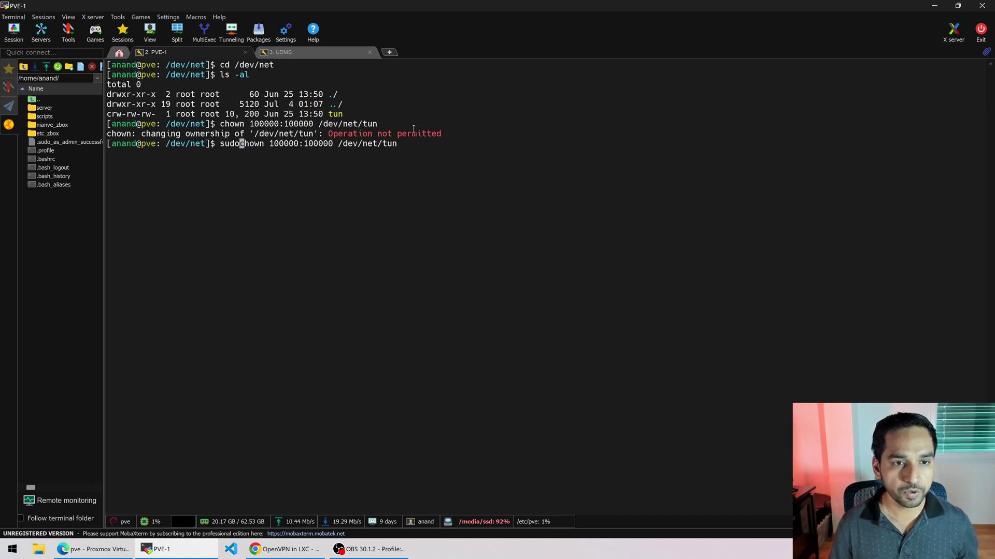
{"action": "key", "text": "Return"}
{"action": "type", "text": "ls"}
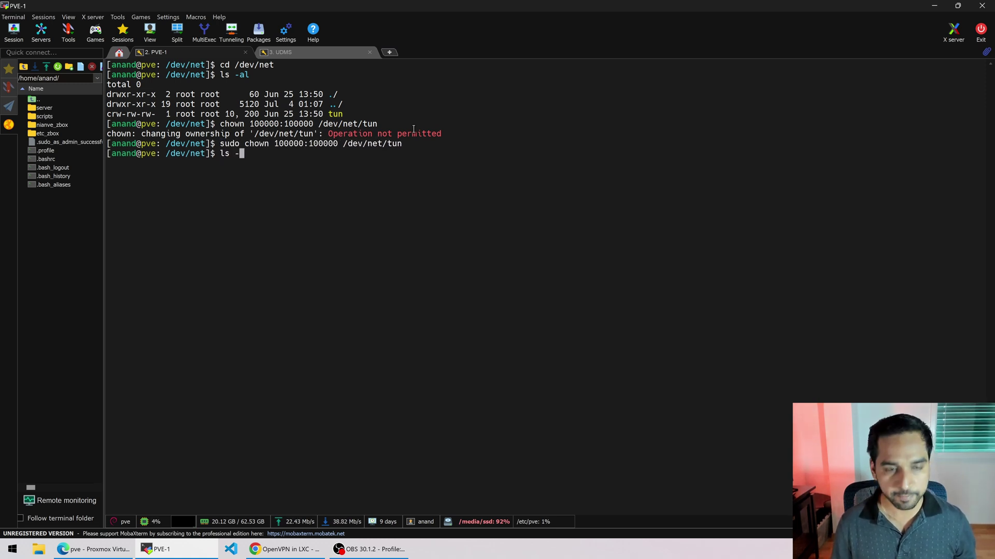
{"action": "type", "text": " -al"}
{"action": "key", "text": "Return"}
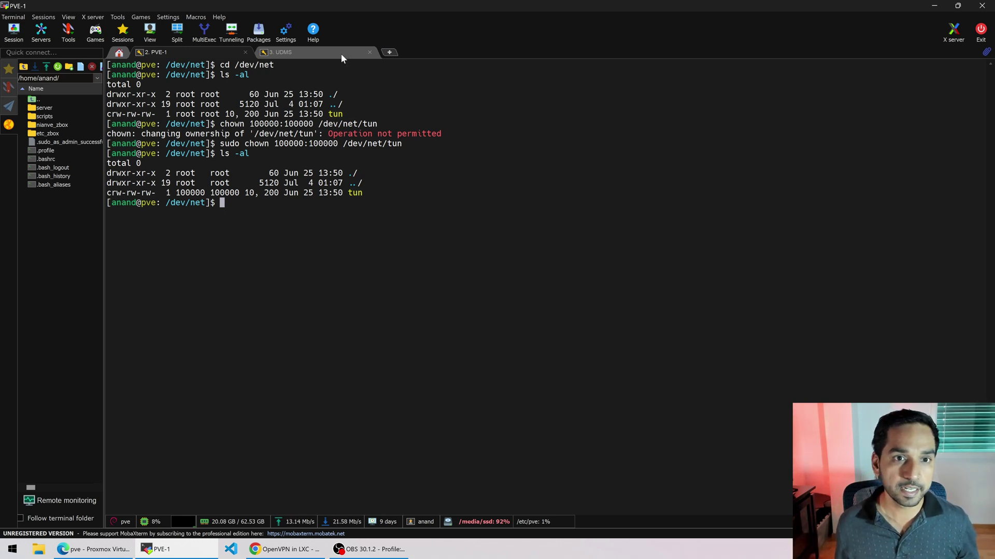
- List /dev/net in the UDMS container, now showing tun owned by root:root
{"action": "left_click", "coordinate": [333, 52]}
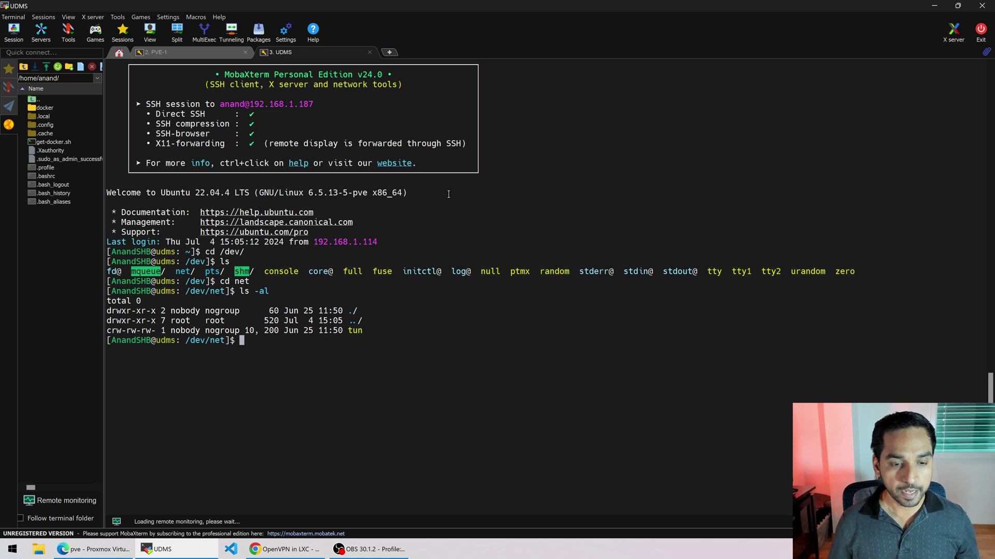
{"action": "type", "text": "ls -al"}
{"action": "key", "text": "Return"}
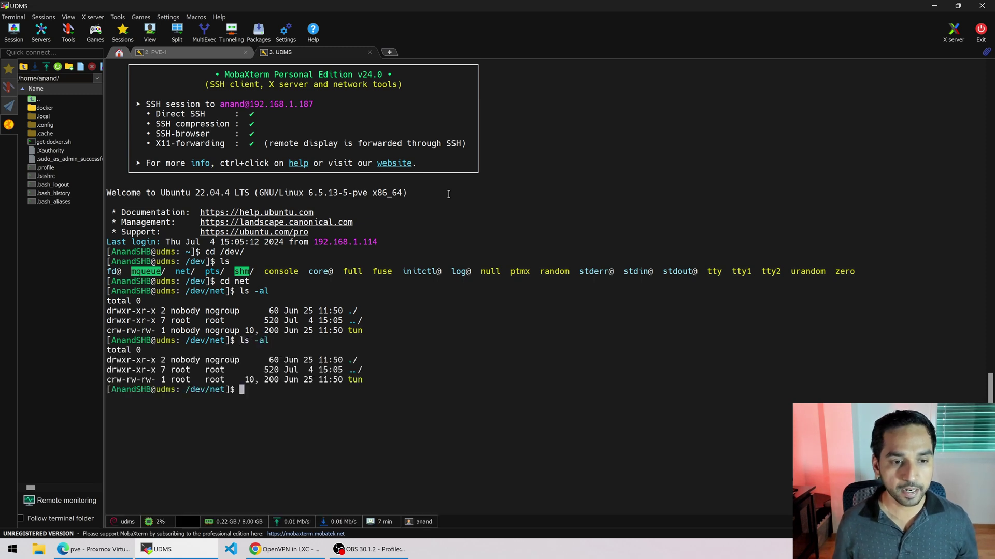